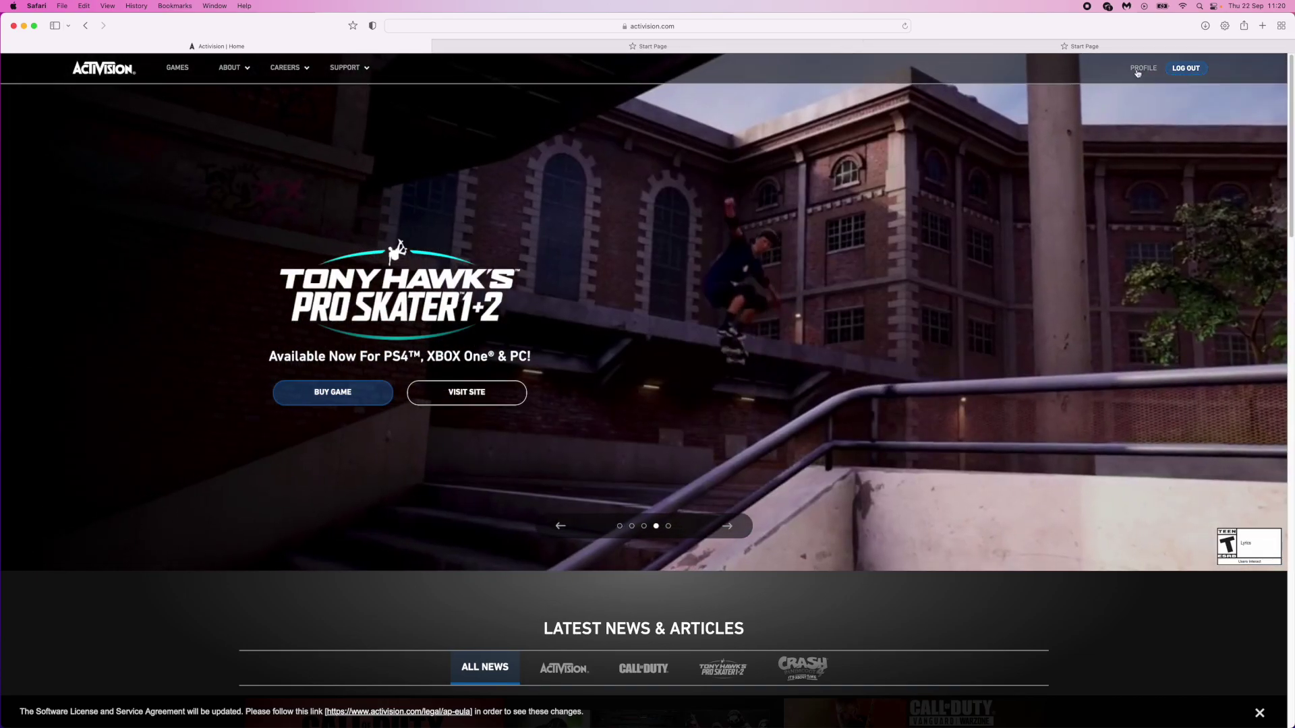
- Start unlinking the Xbox Live account from the profile's Account Linking page
left_click(1141, 68)
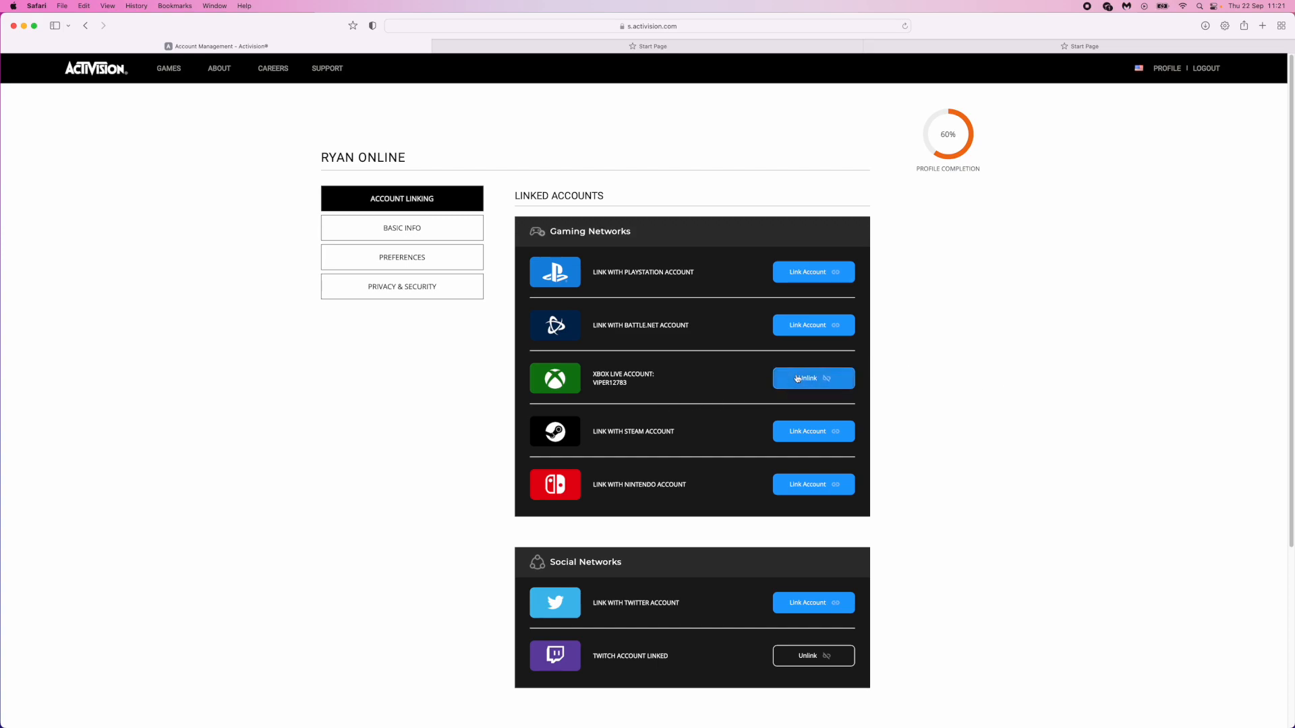
left_click(817, 381)
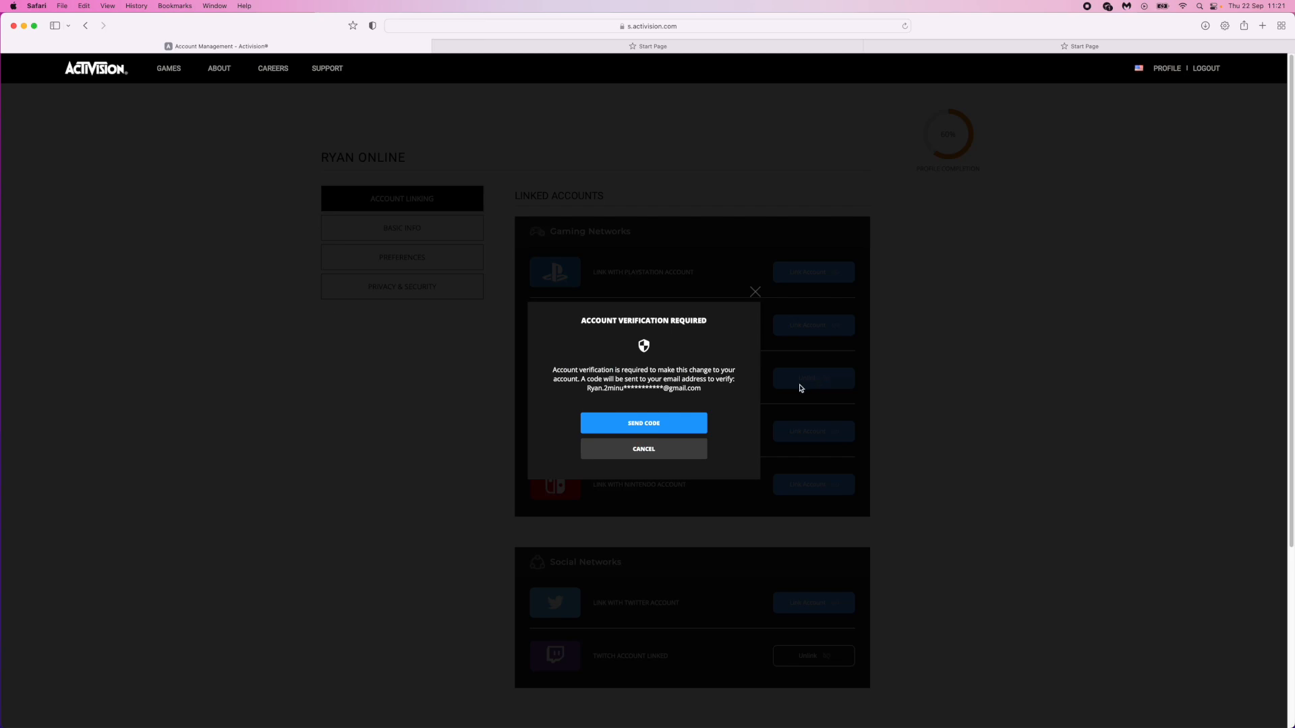
- Verify the account by submitting the emailed verification code
left_click(660, 421)
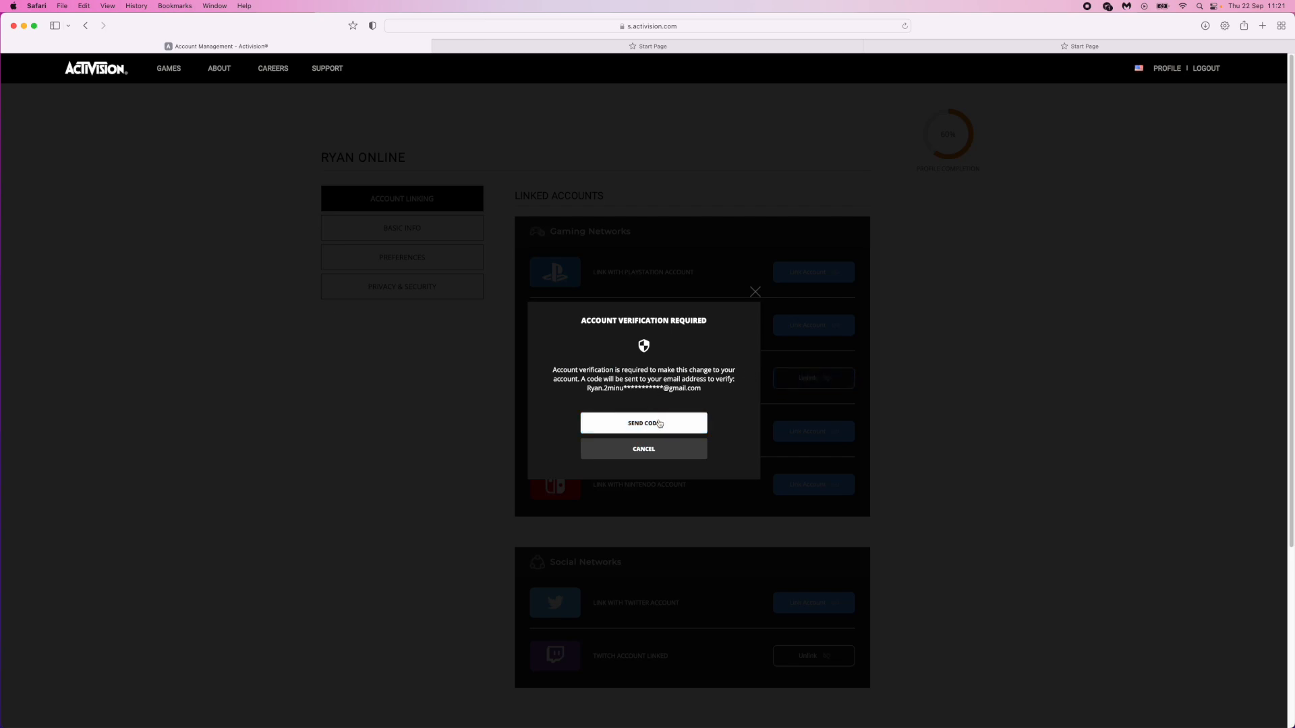
left_click(660, 423)
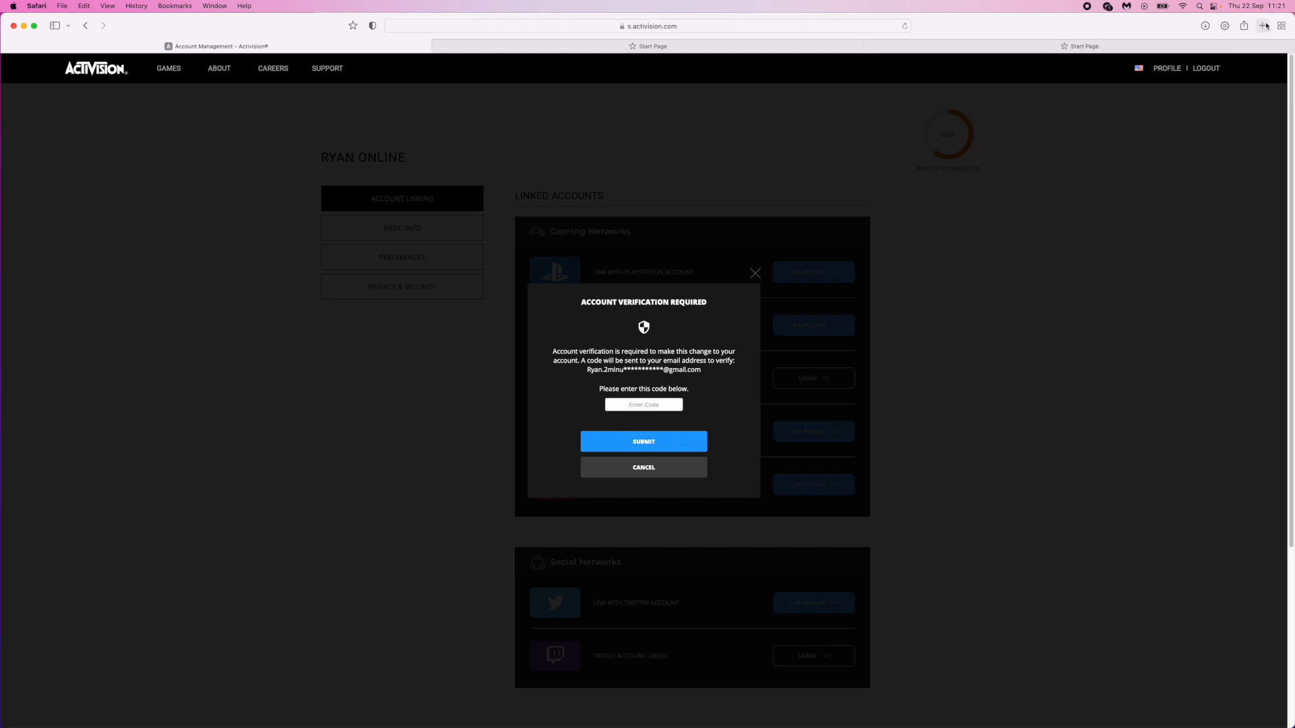
left_click(675, 404)
key("super+v")
left_click(683, 443)
left_click(680, 447)
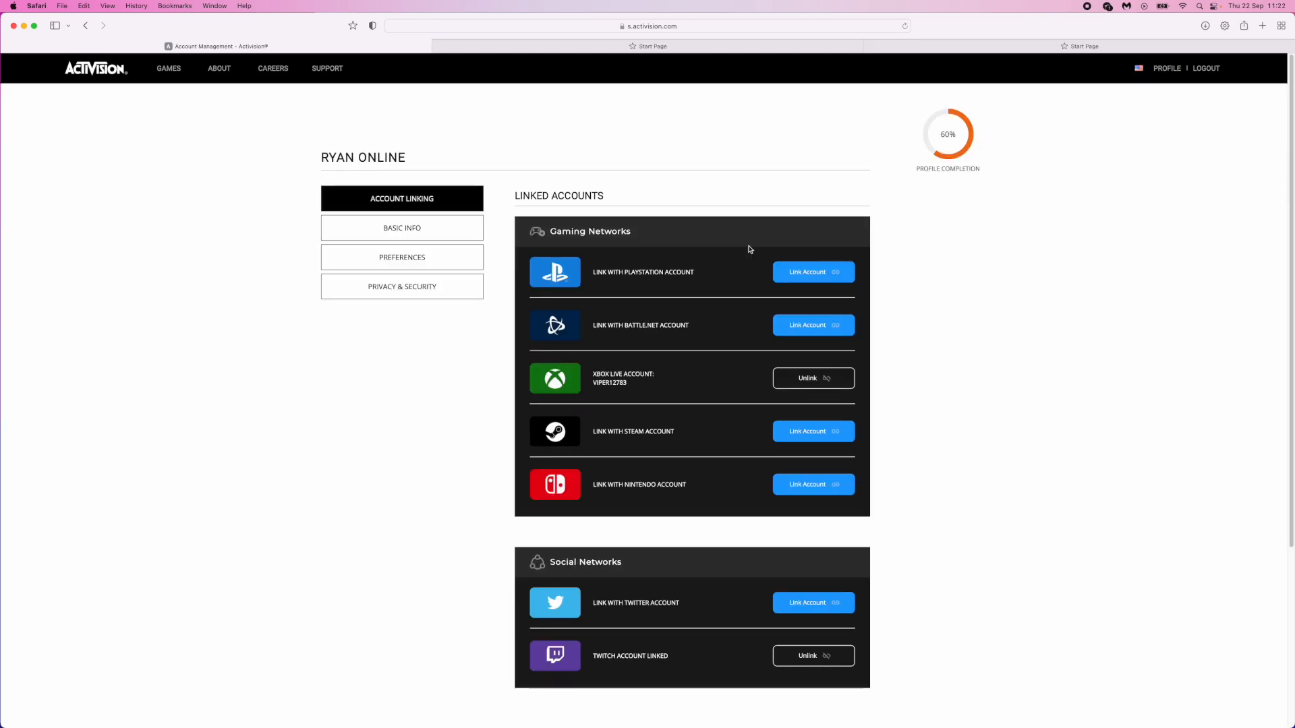
- Unlink Xbox Live, acknowledging the I UNDERSTAND warning and confirming with CONTINUE
left_click(810, 381)
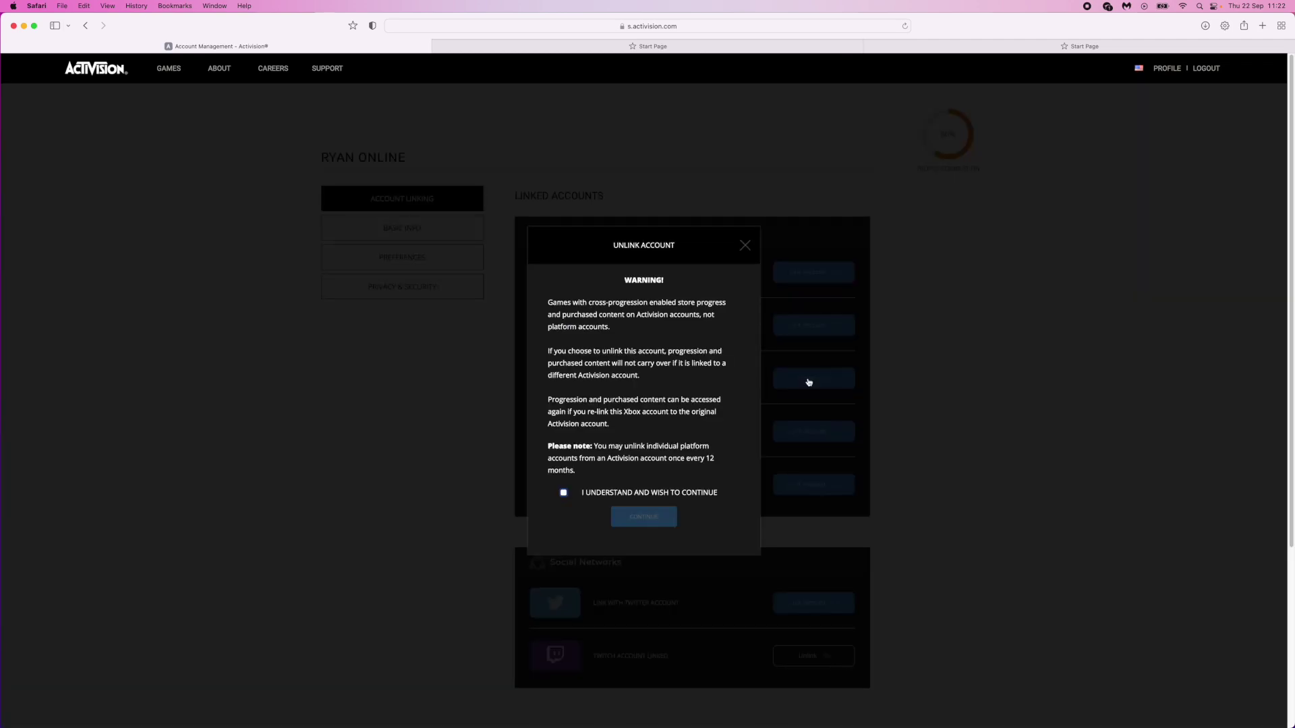
left_click(564, 494)
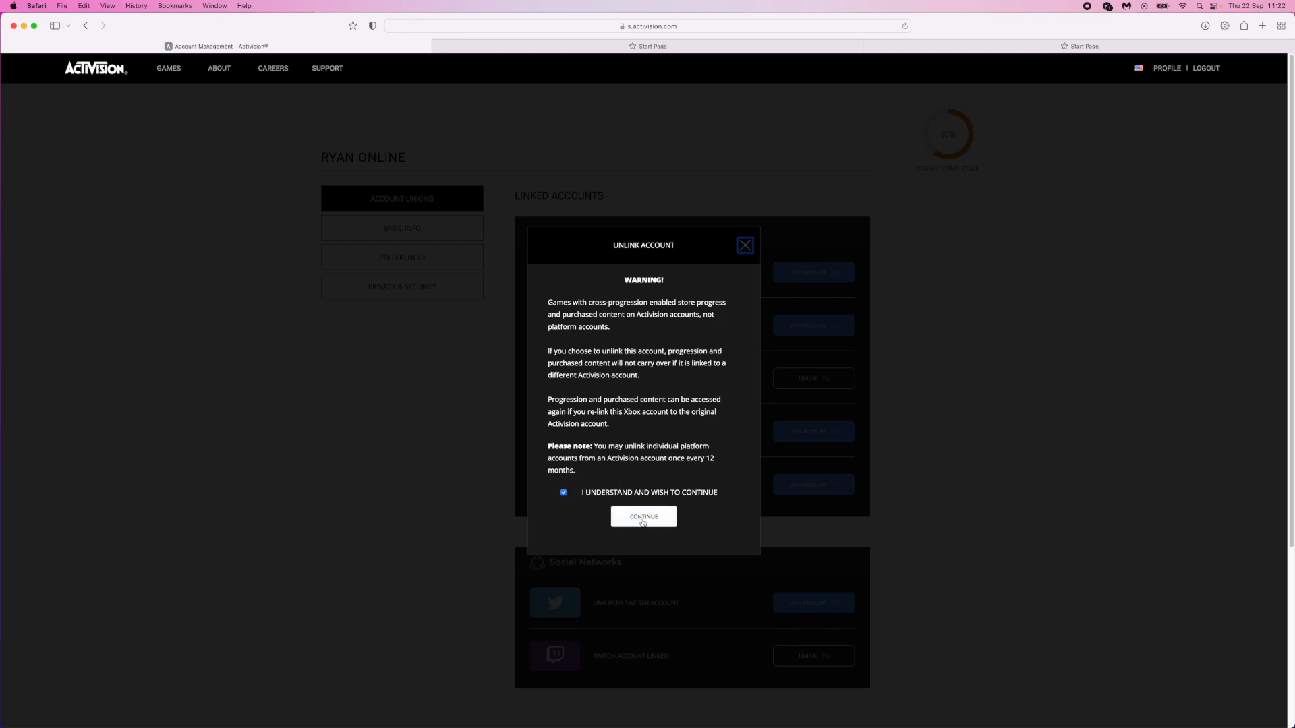
left_click(642, 518)
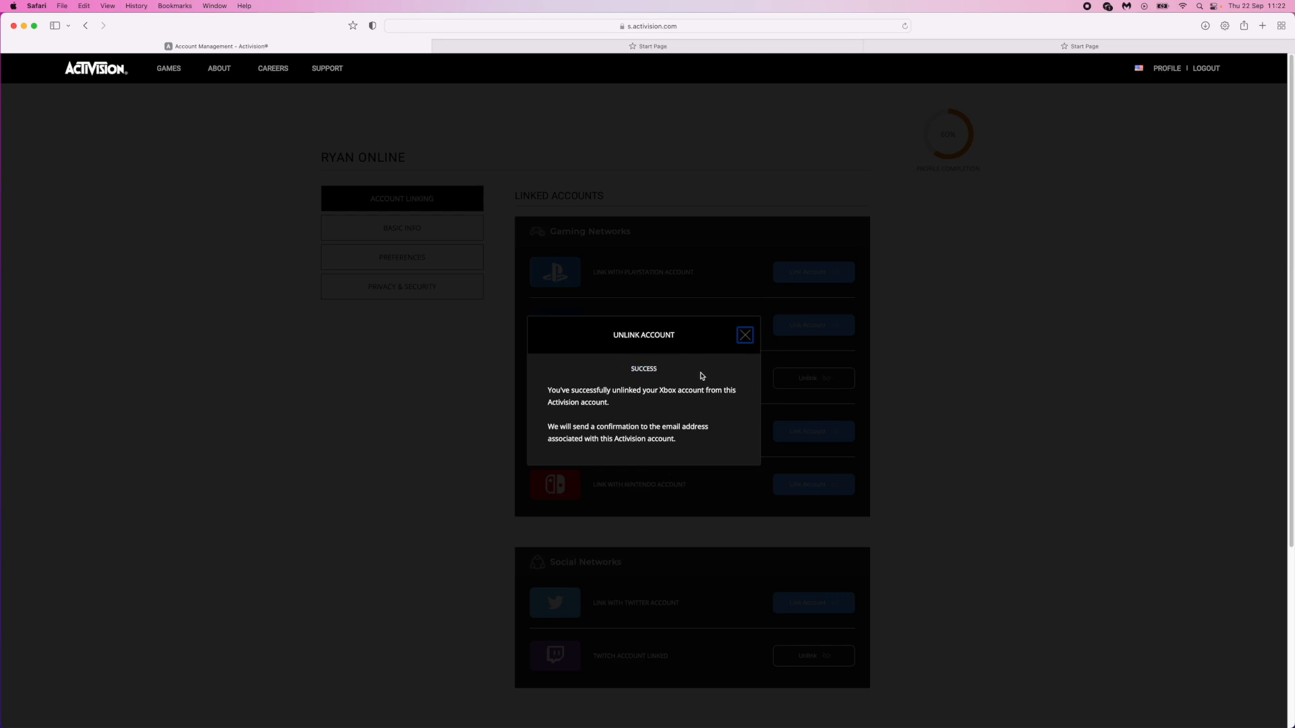
- Dismiss the unlink success dialog to return to the Account Linking page
left_click(749, 333)
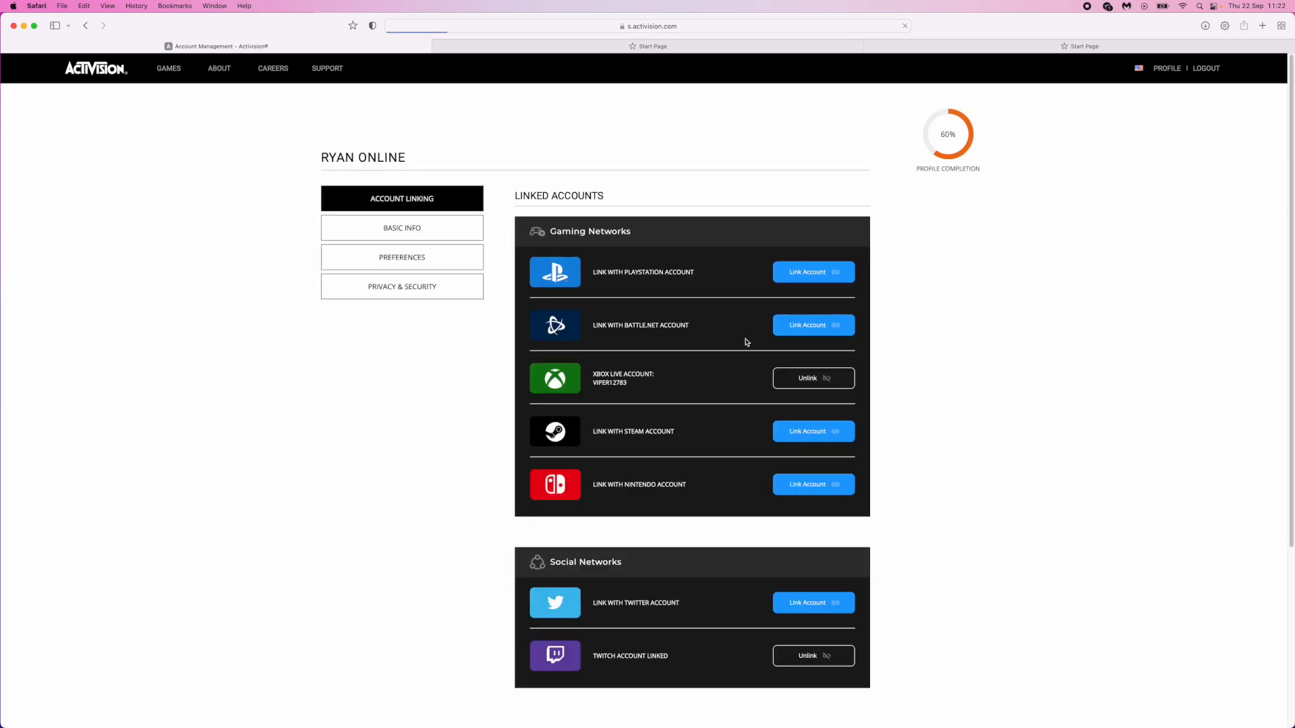